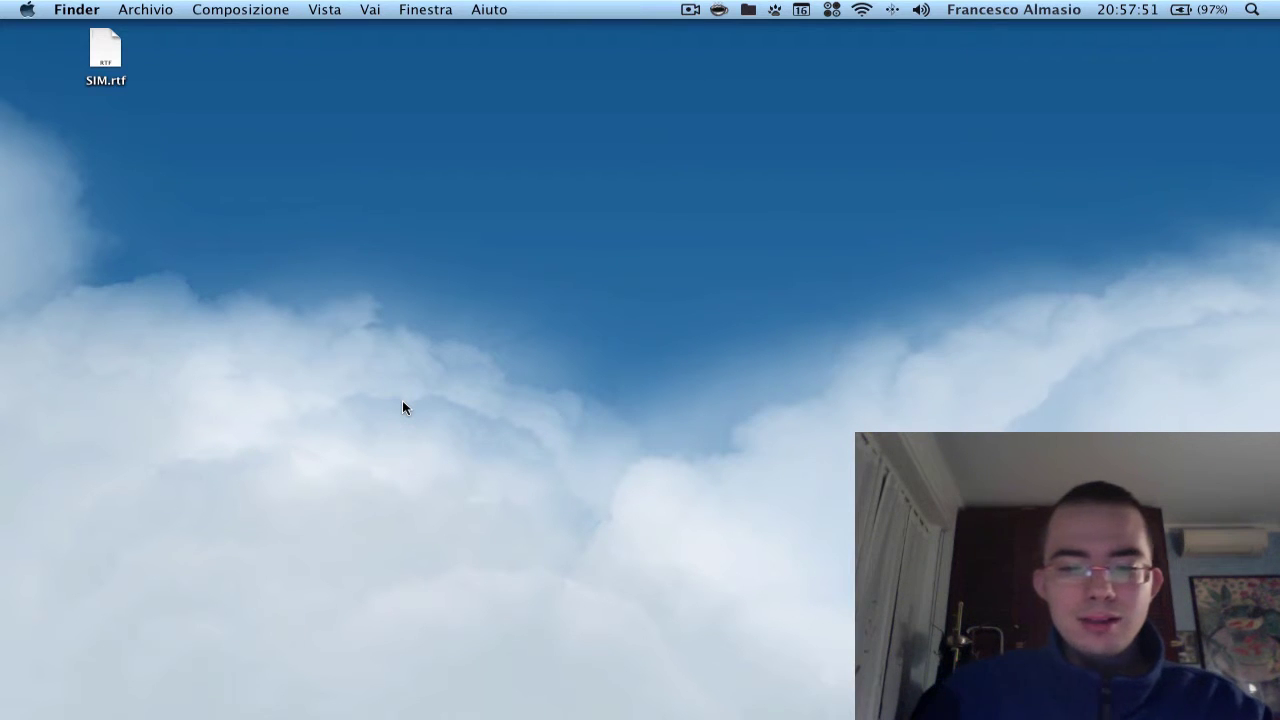
Bring up the Alfred launcher, open its preferences and review the general and keyboard settings
{"action": "key", "text": "alt+space"}
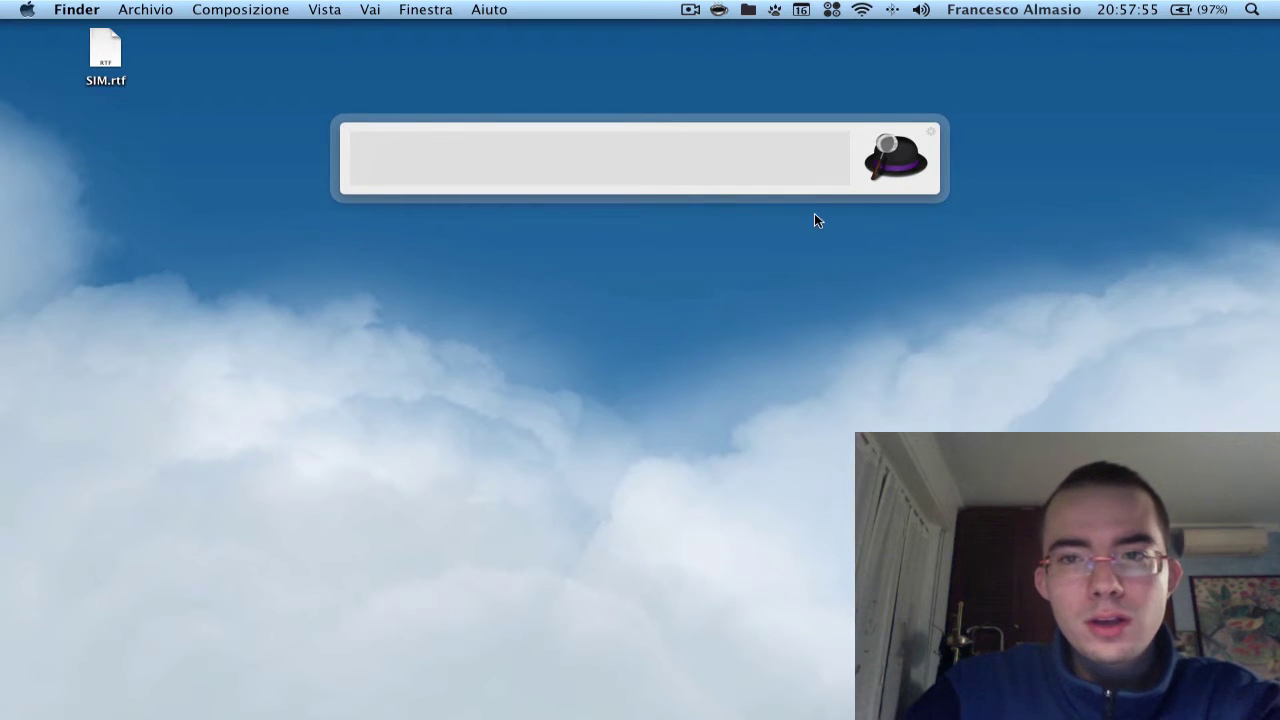
{"action": "left_click_drag", "start_coordinate": [862, 124], "coordinate": [854, 168]}
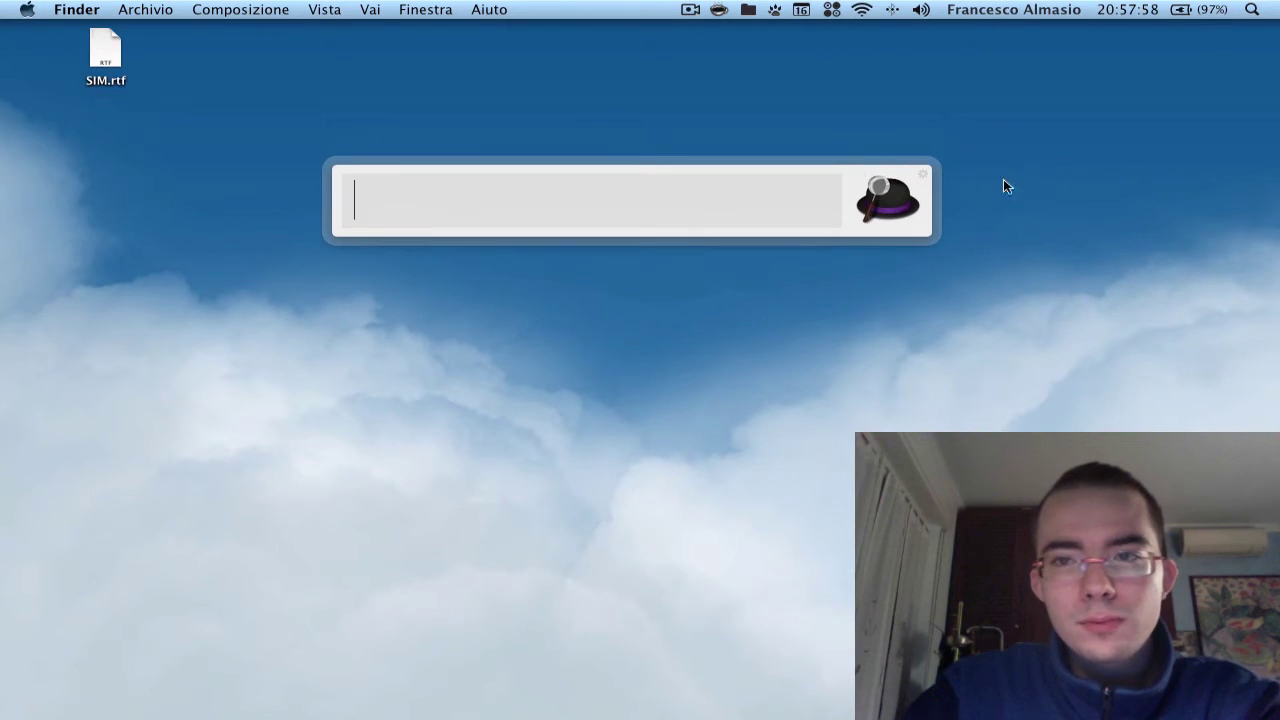
{"action": "left_click", "coordinate": [924, 176]}
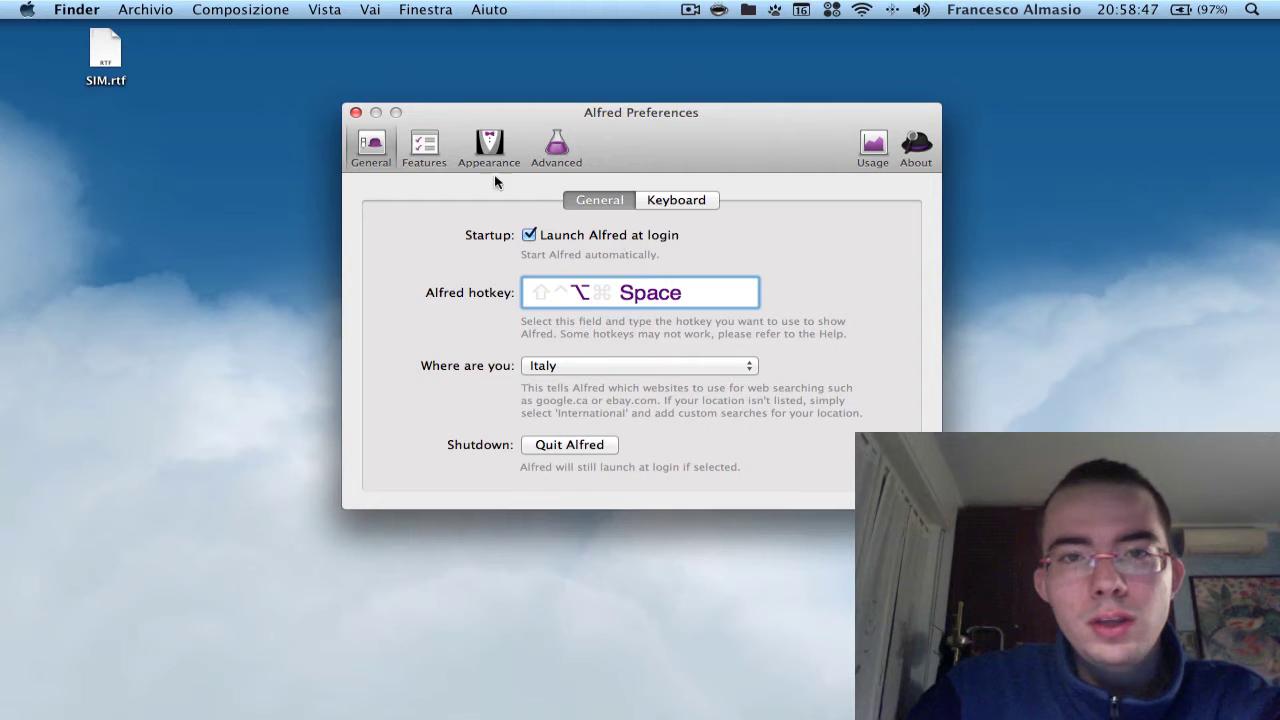
{"action": "left_click", "coordinate": [675, 203]}
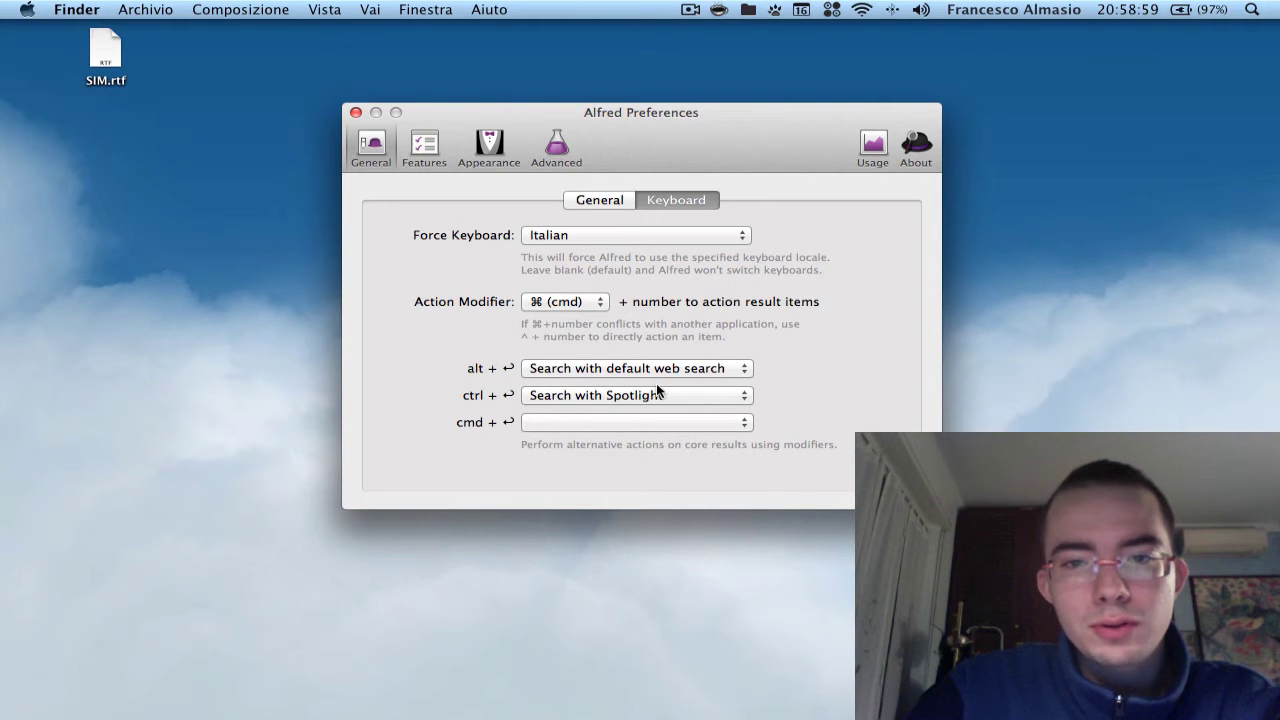
Review the feature settings for default results, file search keywords, exclusions and scope, and applications
{"action": "left_click", "coordinate": [443, 168]}
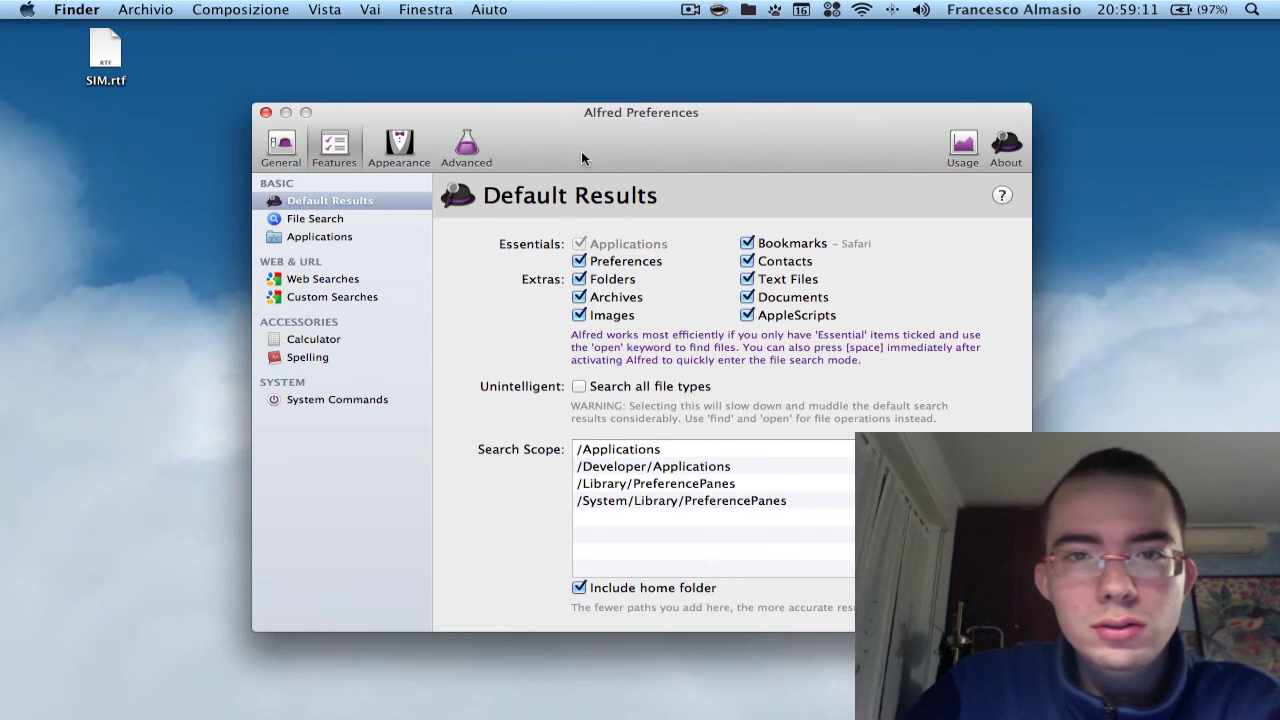
{"action": "left_click_drag", "start_coordinate": [581, 157], "coordinate": [578, 103]}
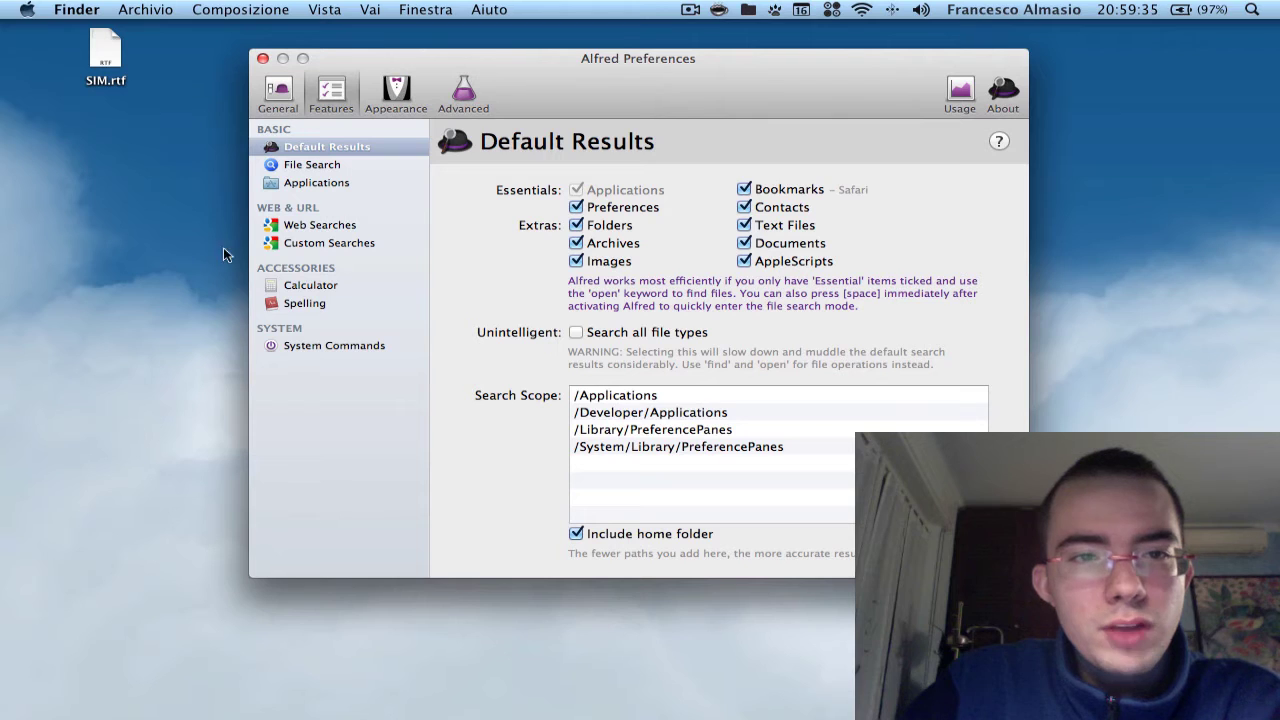
{"action": "left_click", "coordinate": [354, 164]}
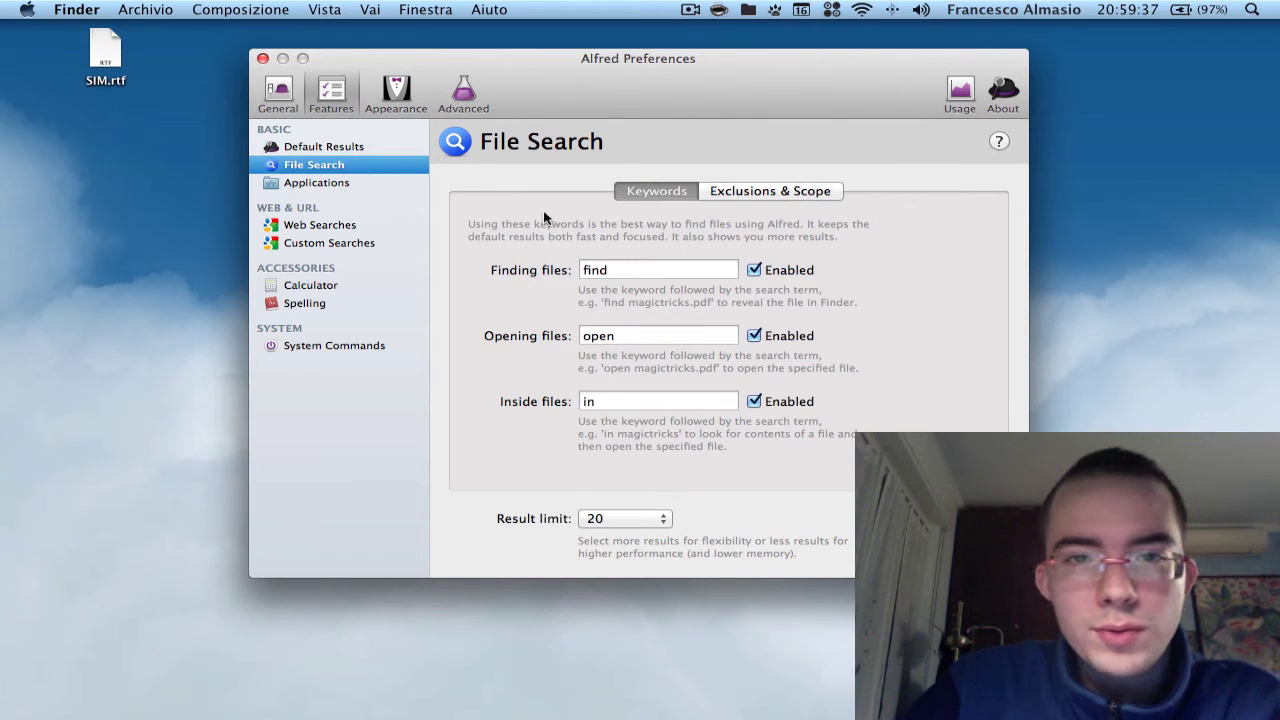
{"action": "left_click", "coordinate": [780, 190]}
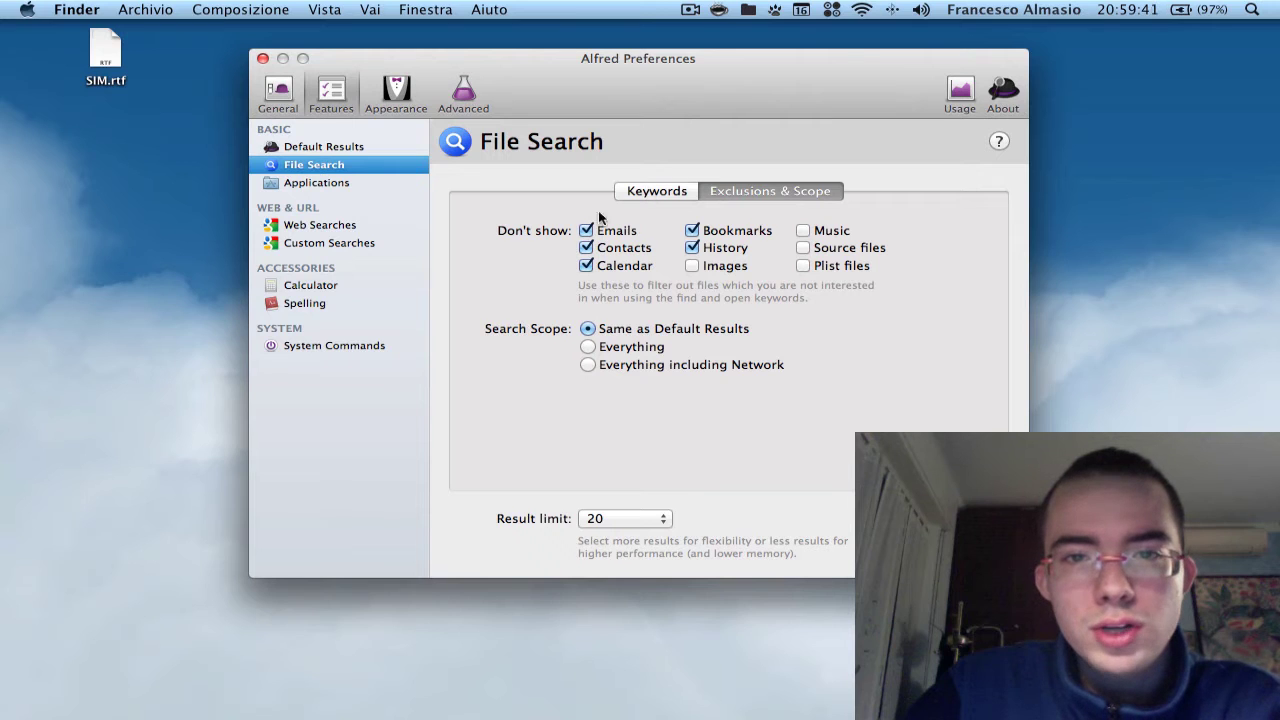
{"action": "left_click", "coordinate": [622, 191]}
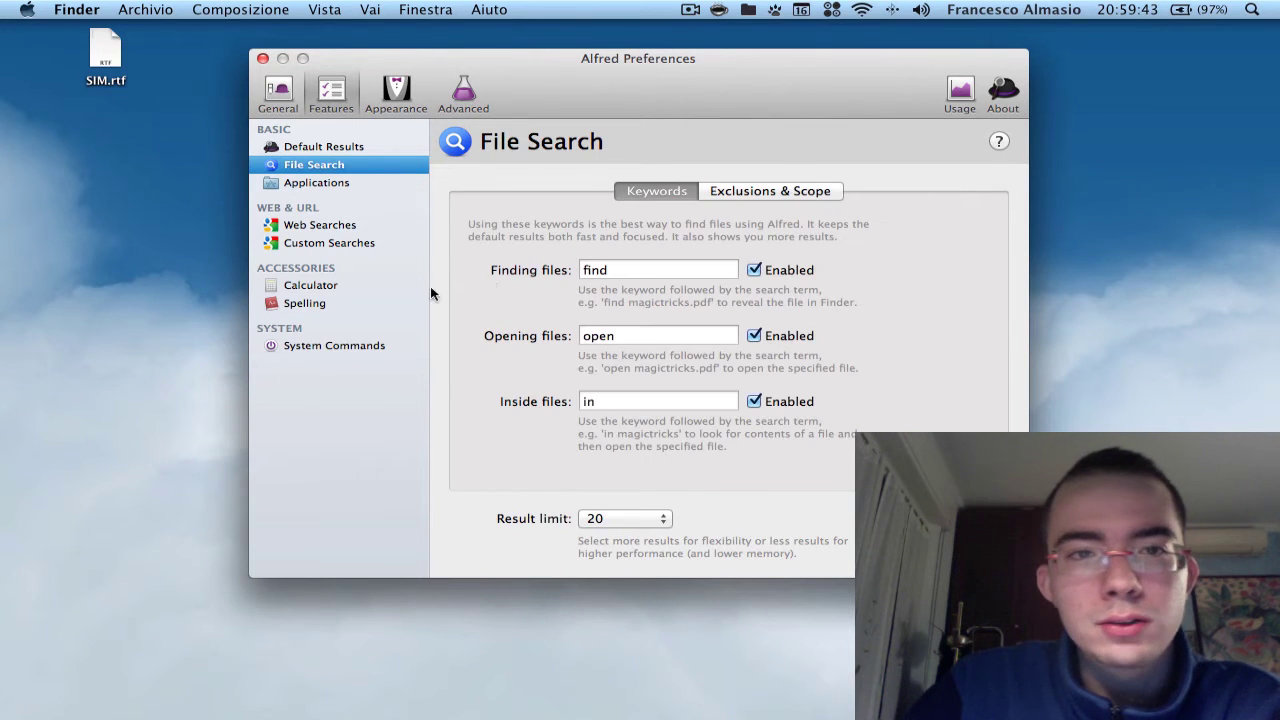
{"action": "left_click", "coordinate": [330, 187]}
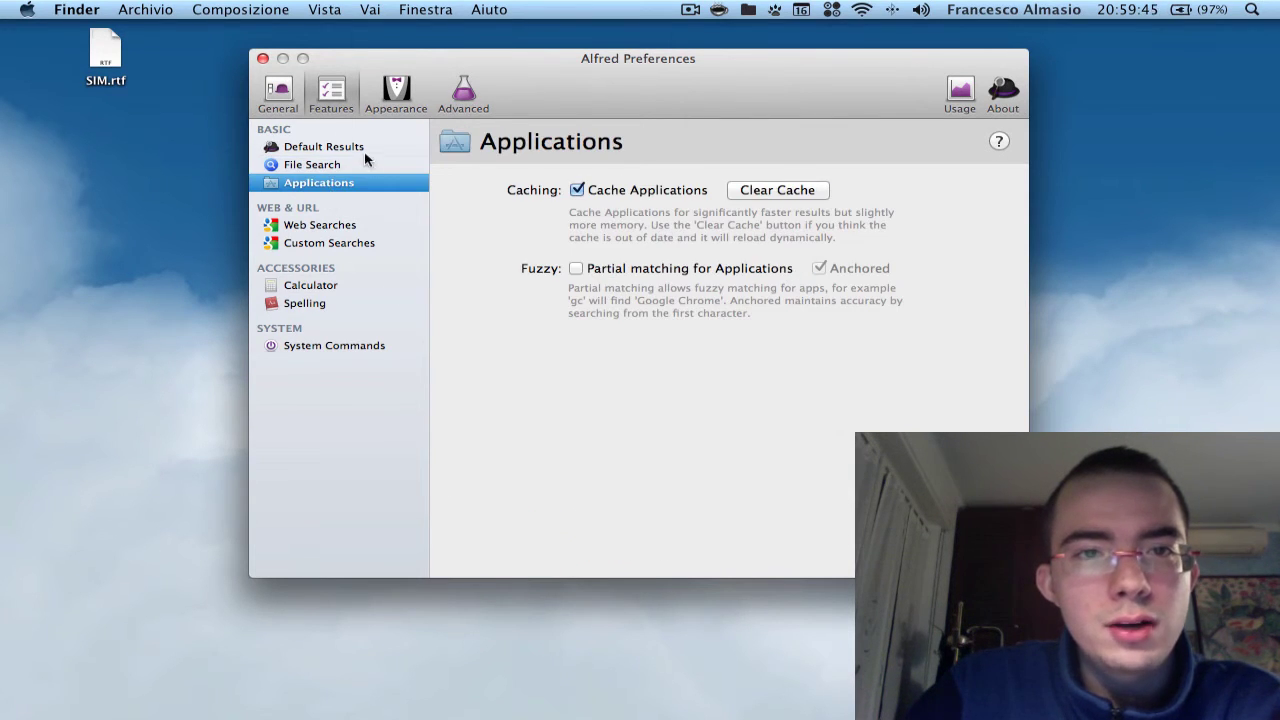
{"action": "left_click", "coordinate": [331, 146]}
Turn off the option that hides the menu bar icon in the appearance settings and turn it back on
{"action": "left_click", "coordinate": [389, 88]}
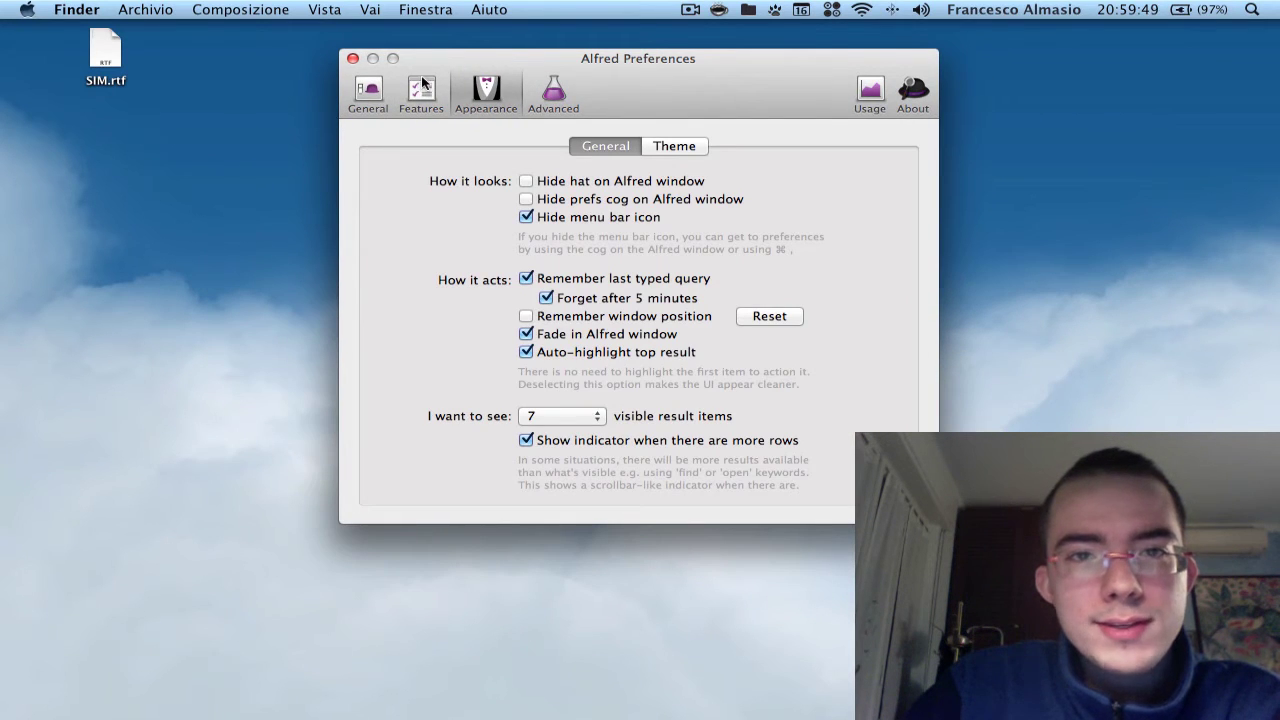
{"action": "left_click", "coordinate": [615, 218]}
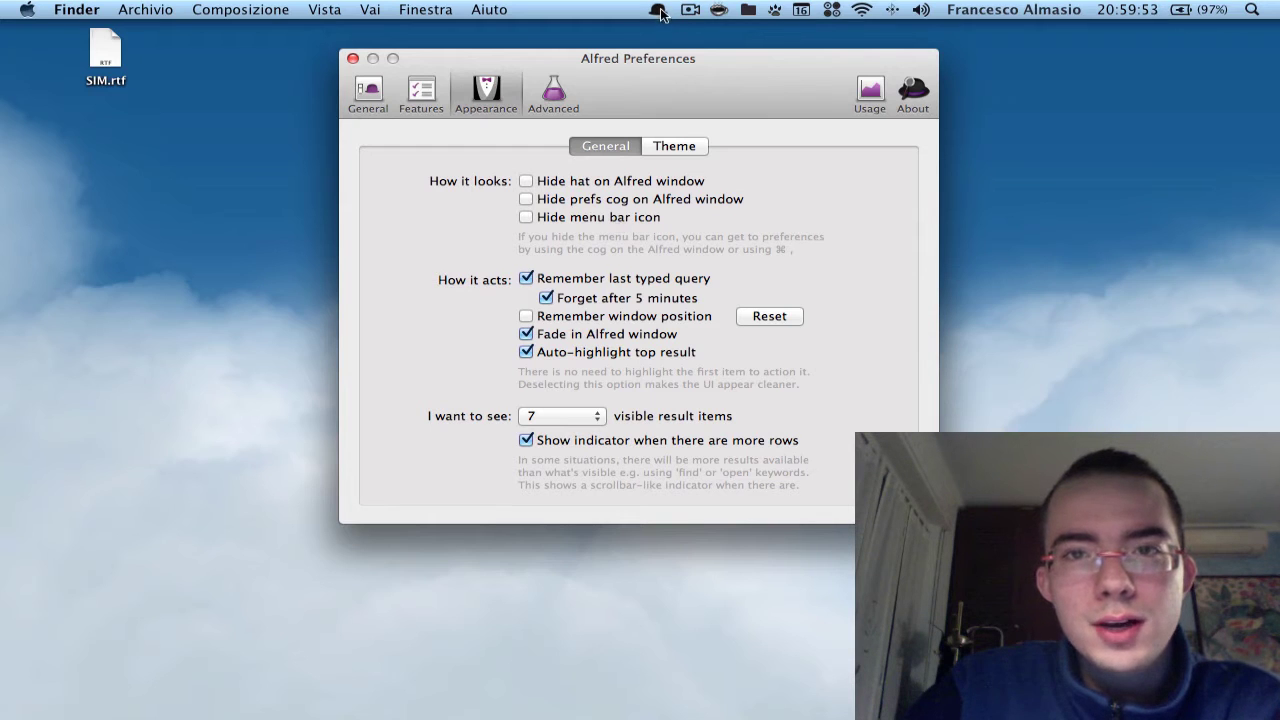
{"action": "left_click", "coordinate": [603, 217]}
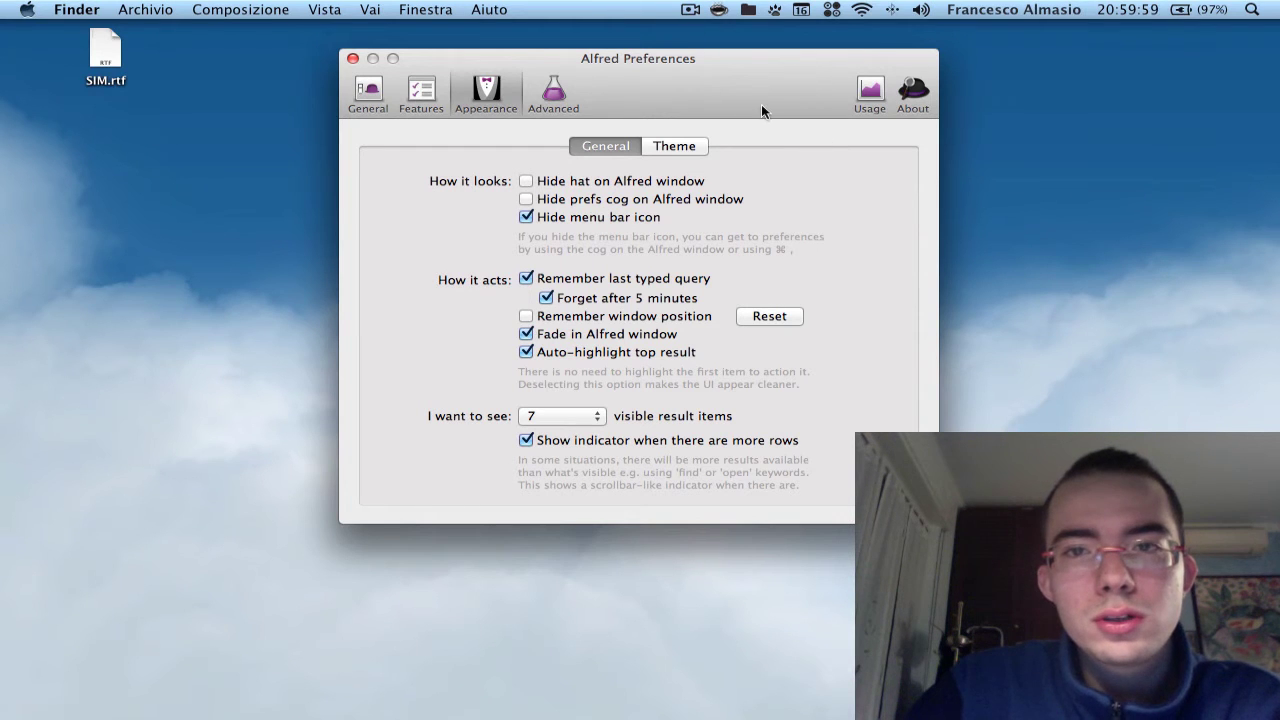
{"action": "left_click_drag", "start_coordinate": [757, 88], "coordinate": [714, 95]}
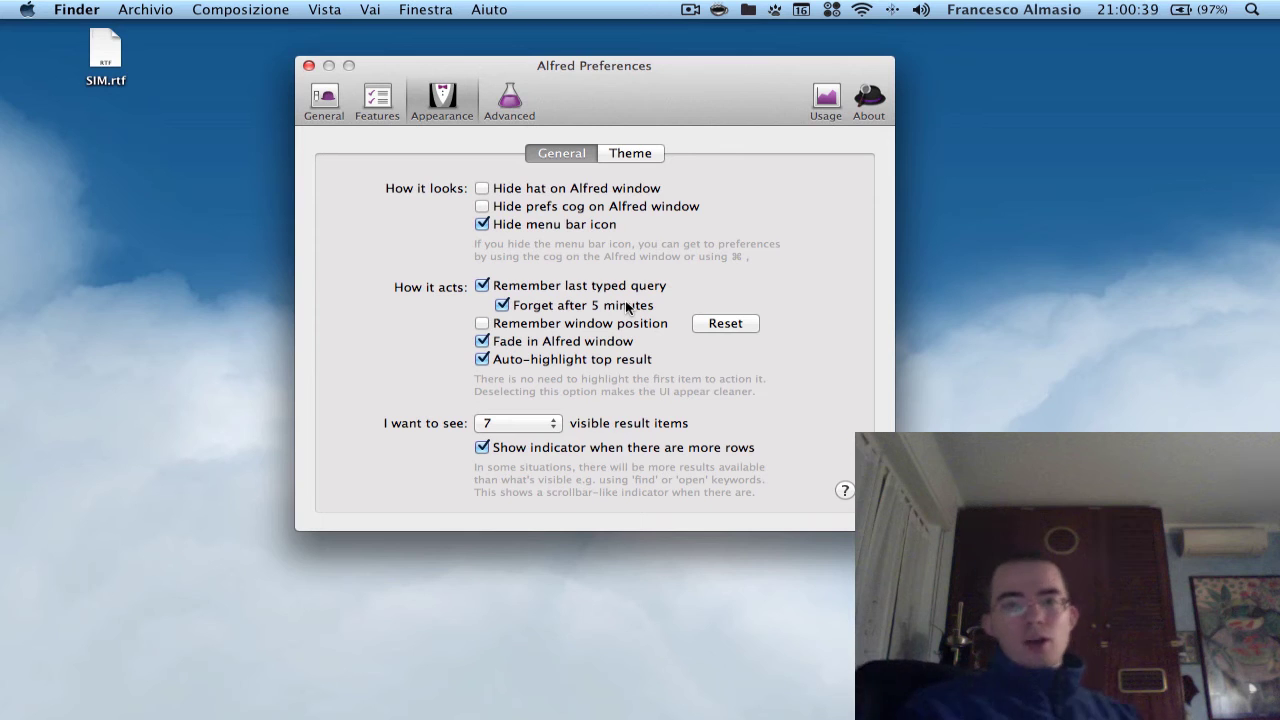
Review the advanced settings and the available logging levels, and close the Alfred preferences
{"action": "left_click", "coordinate": [507, 101]}
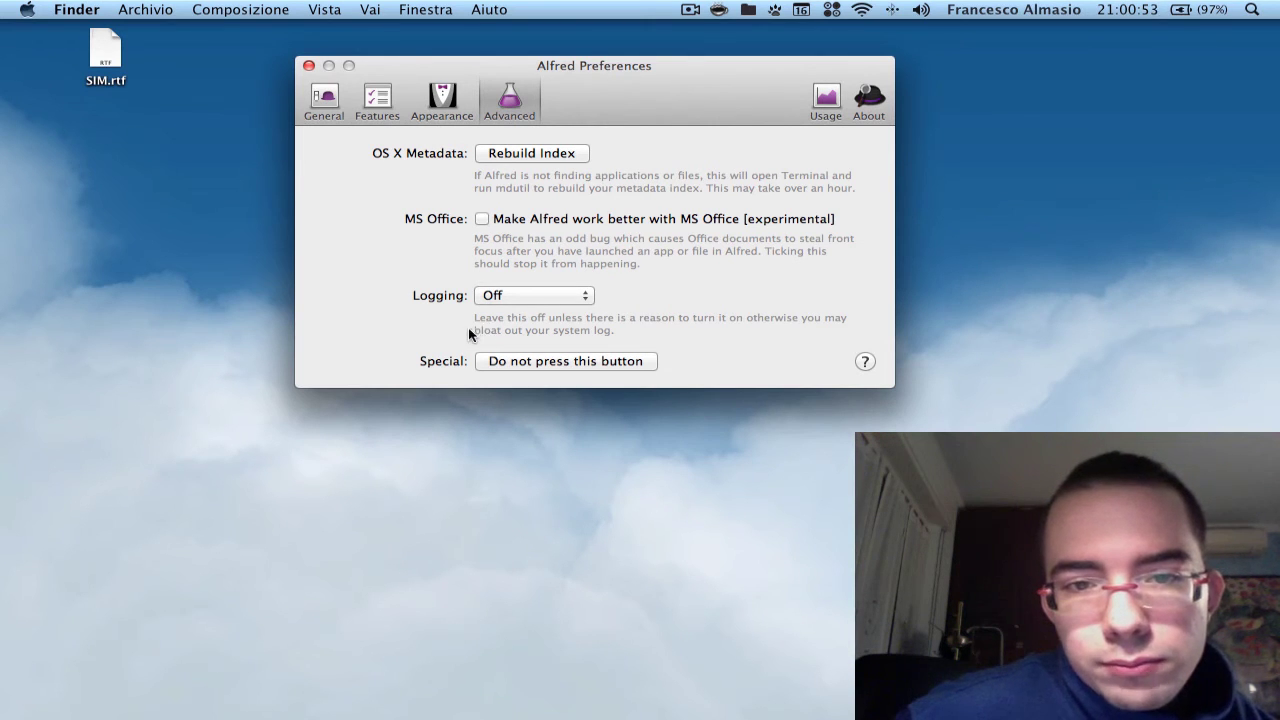
{"action": "left_click", "coordinate": [571, 304]}
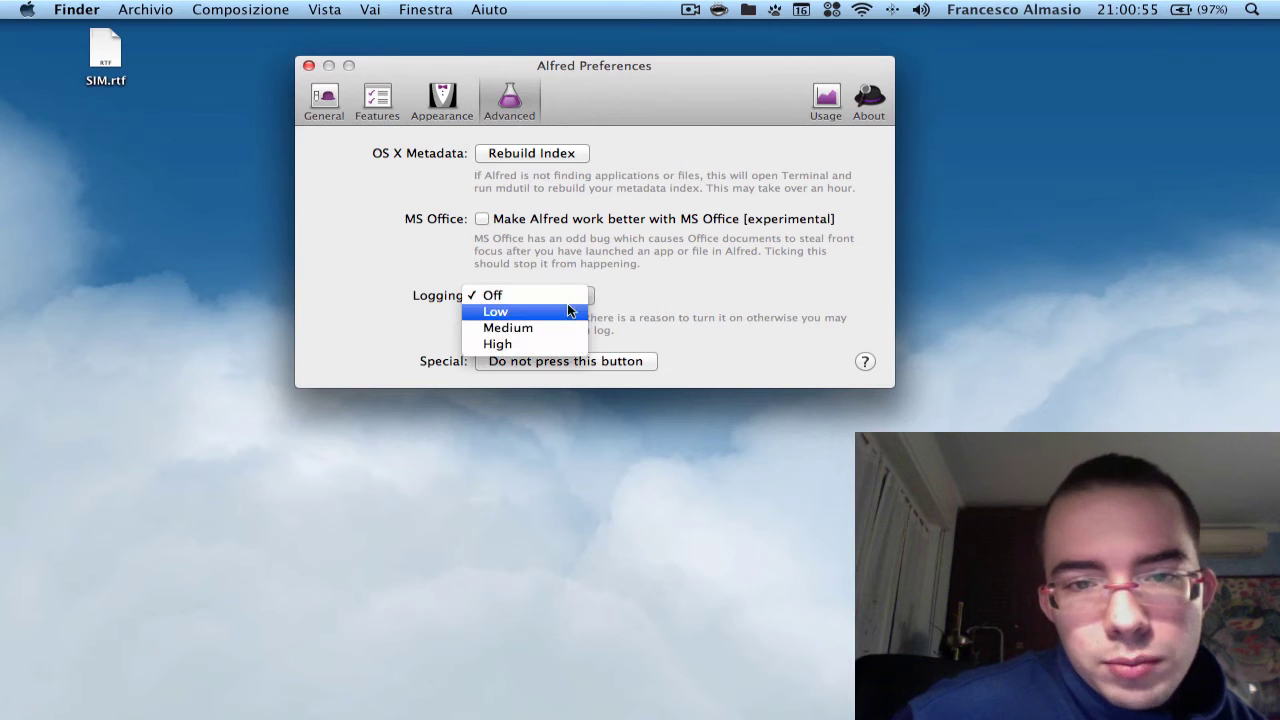
{"action": "left_click", "coordinate": [466, 268]}
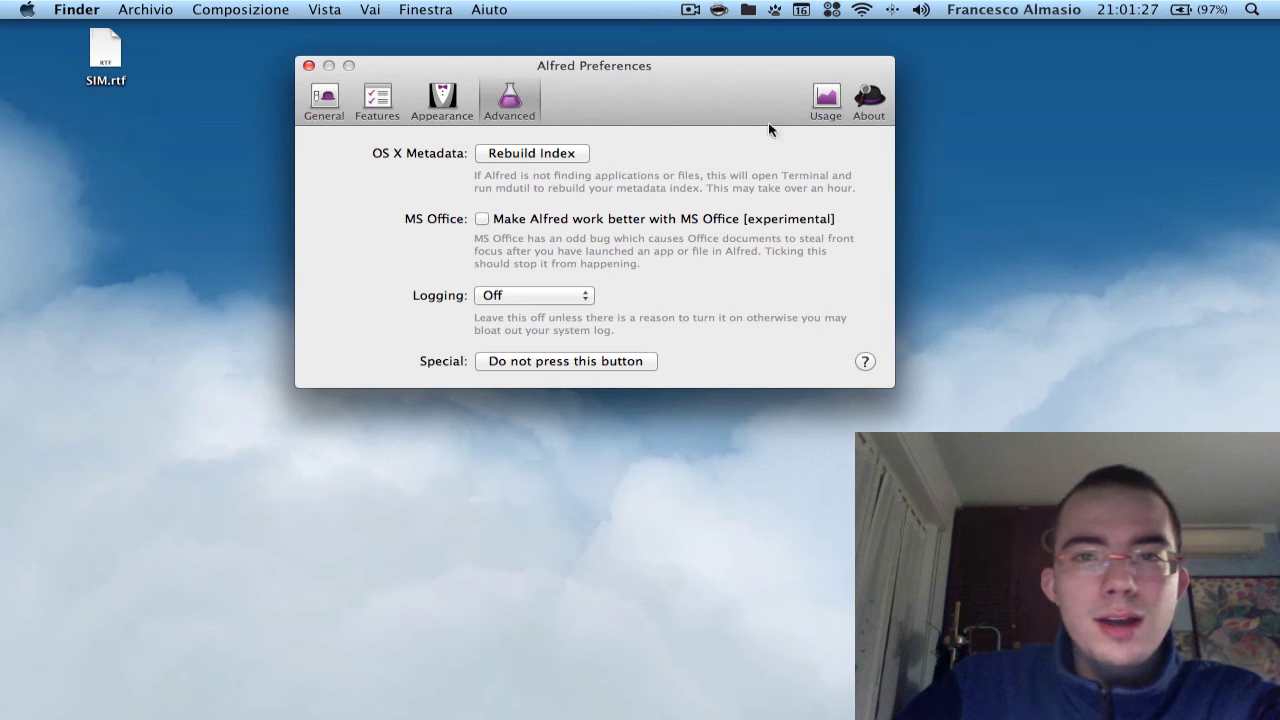
{"action": "left_click_drag", "start_coordinate": [704, 107], "coordinate": [676, 179]}
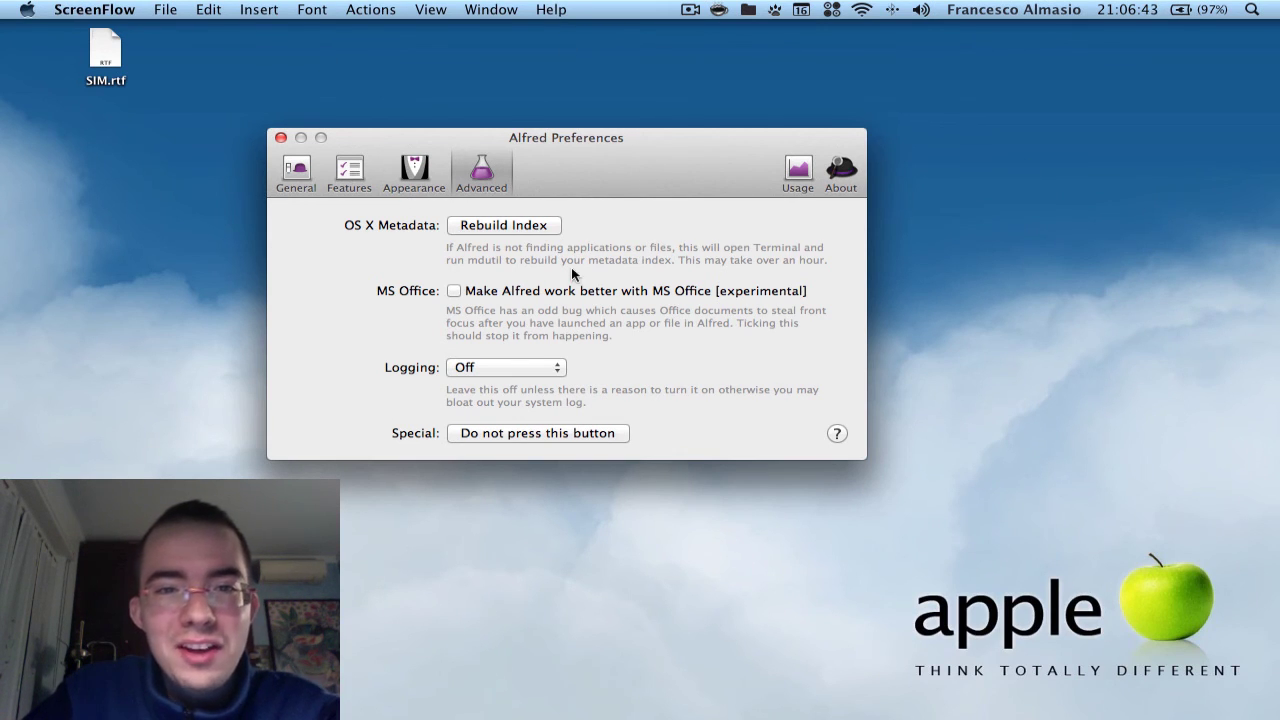
{"action": "left_click", "coordinate": [280, 137]}
{"action": "left_click", "coordinate": [273, 257]}
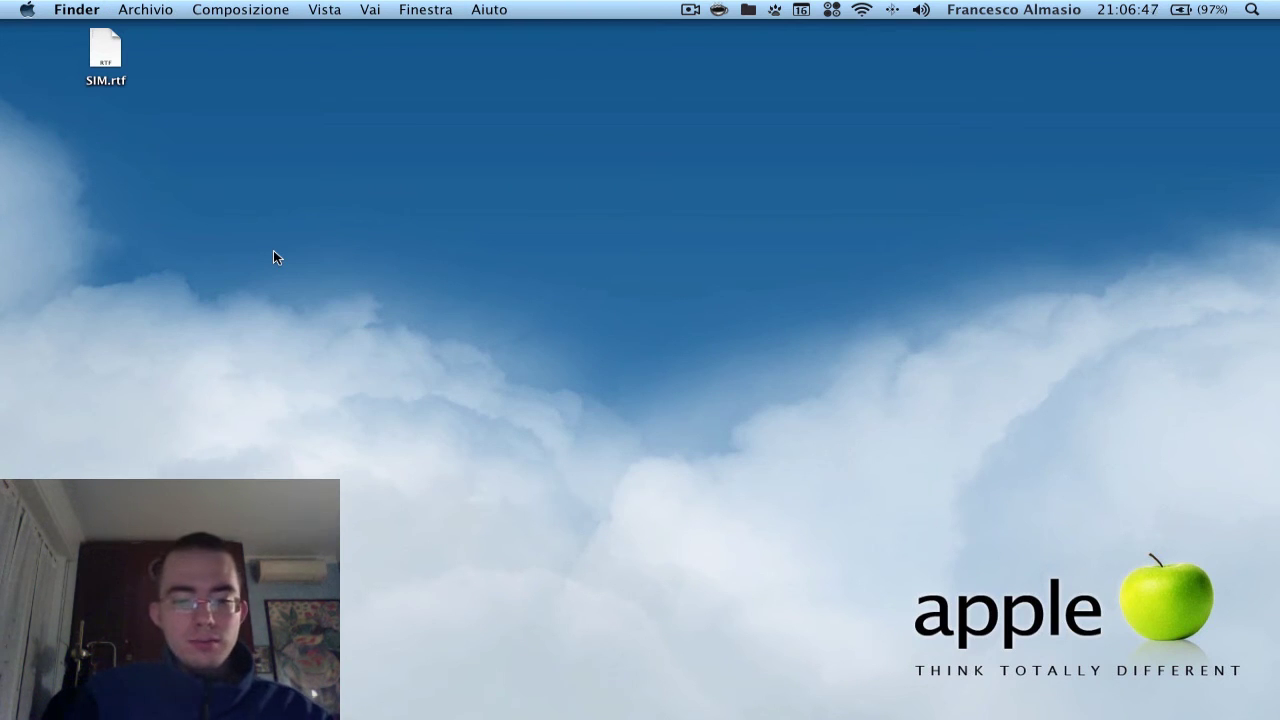
Calculate 40+30 in the Alfred launcher and clear the expression
{"action": "key", "text": "alt+space"}
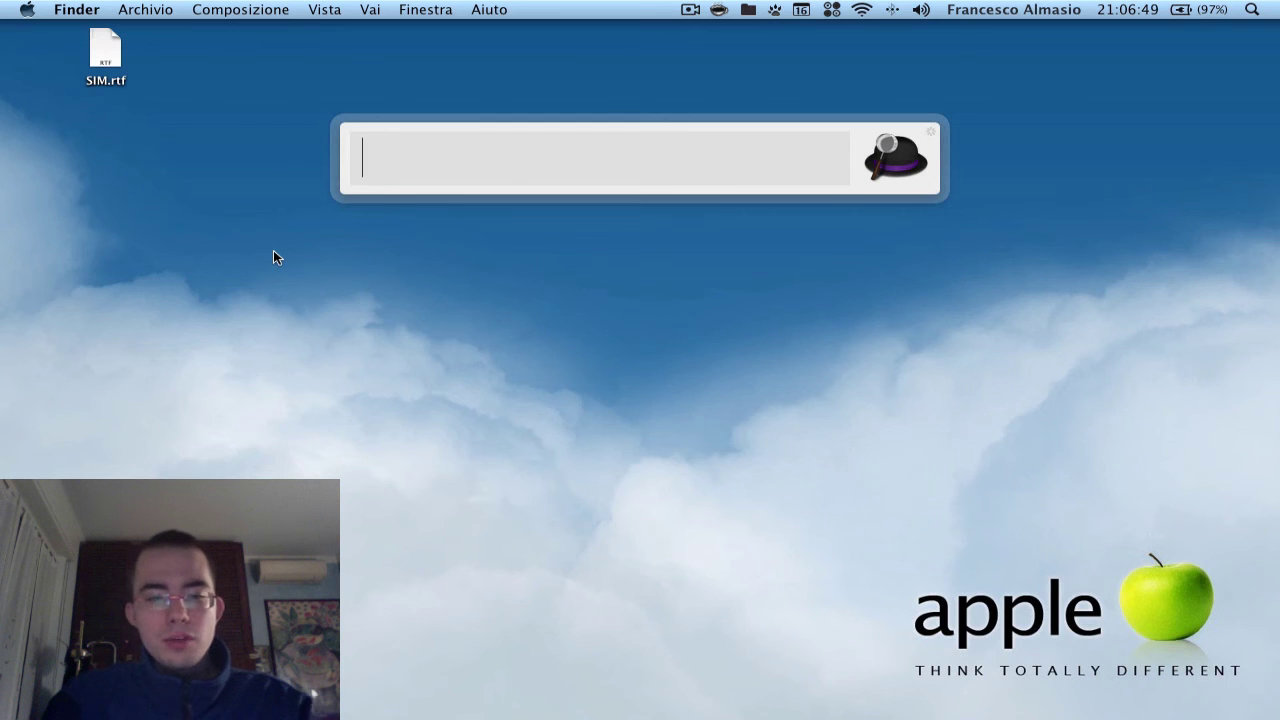
{"action": "type", "text": "40+"}
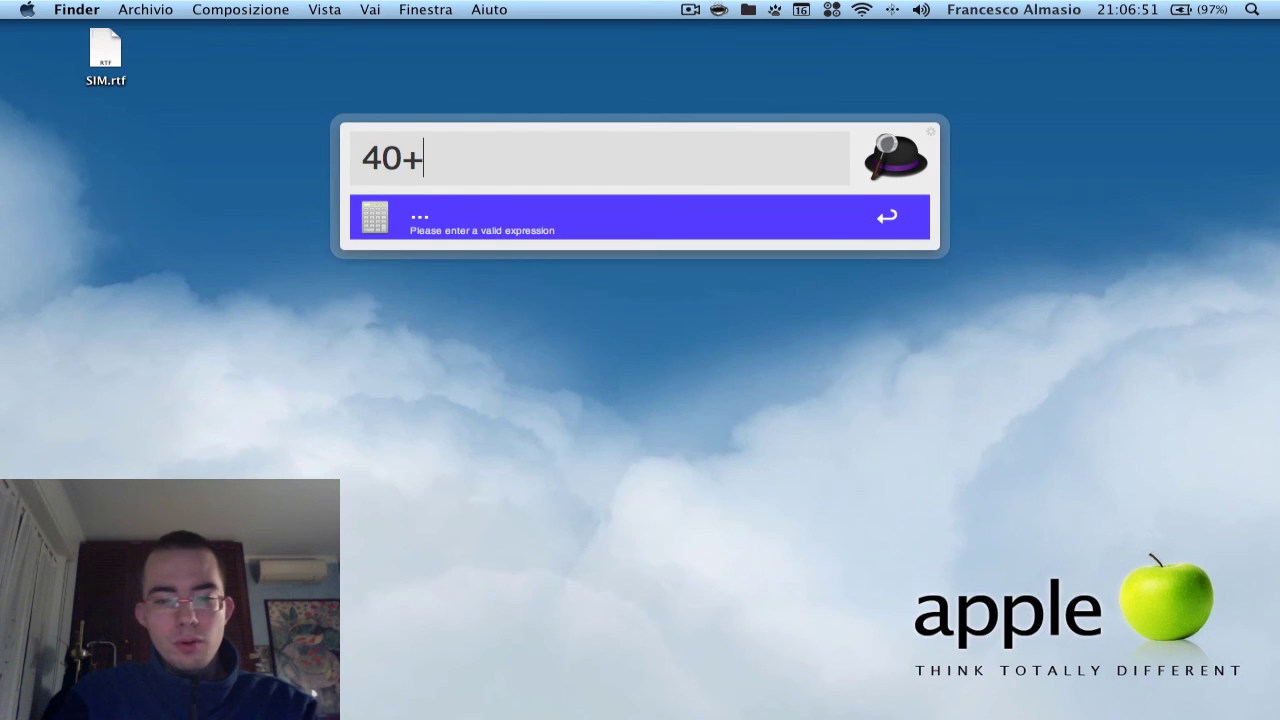
{"action": "type", "text": "3"}
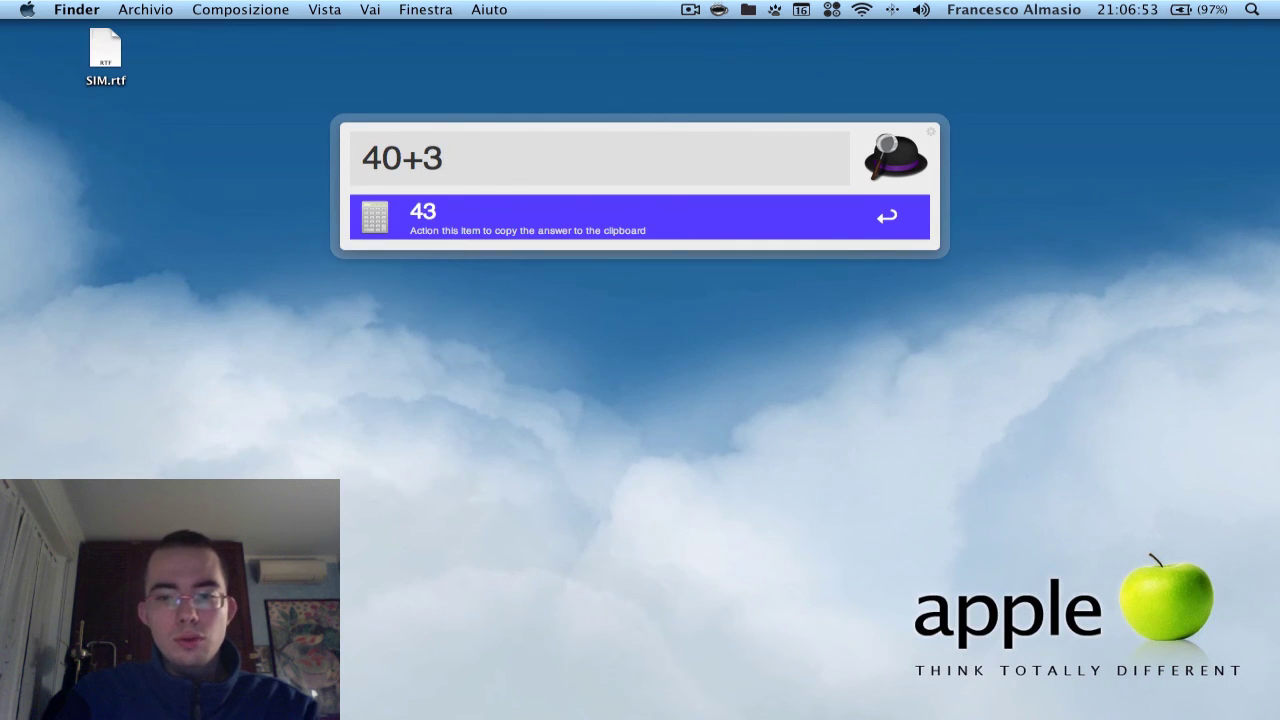
{"action": "type", "text": "0"}
{"action": "key", "text": "BackSpace"}
{"action": "key", "text": "BackSpace"}
{"action": "key", "text": "BackSpace"}
{"action": "key", "text": "BackSpace"}
{"action": "key", "text": "BackSpace"}
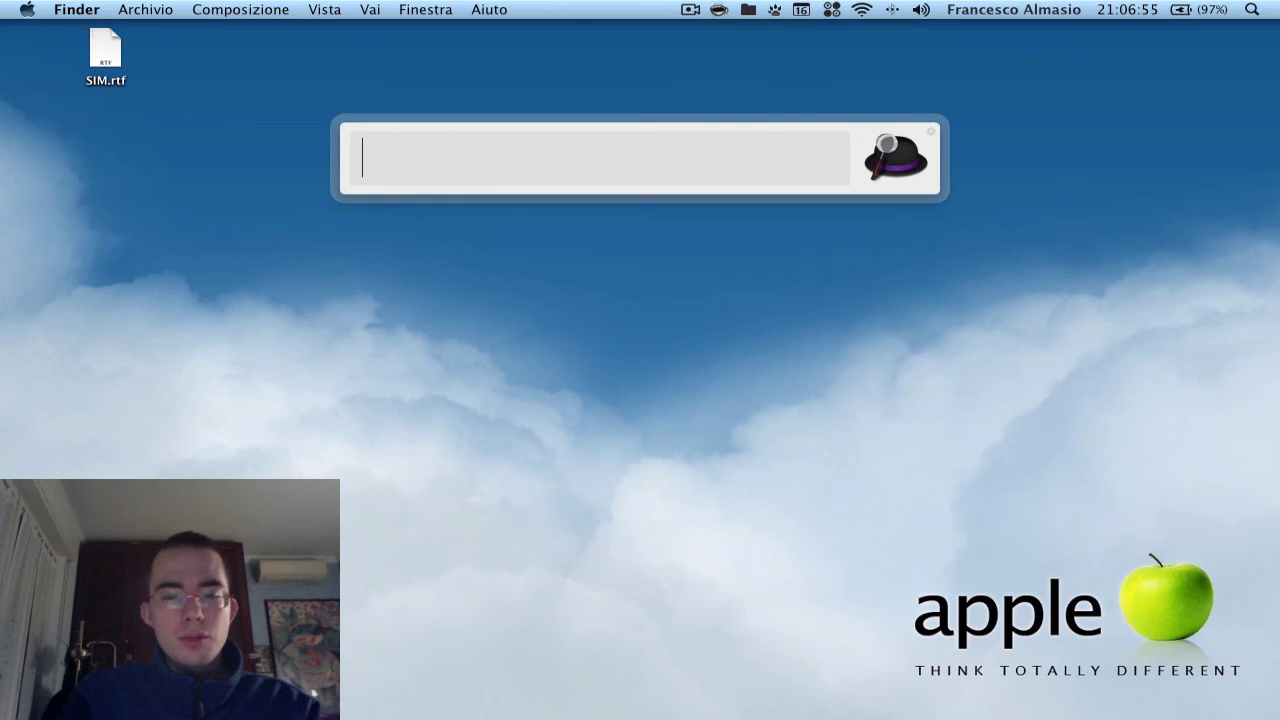
Search the launcher for "itunes" and clear the query
{"action": "type", "text": "itunes"}
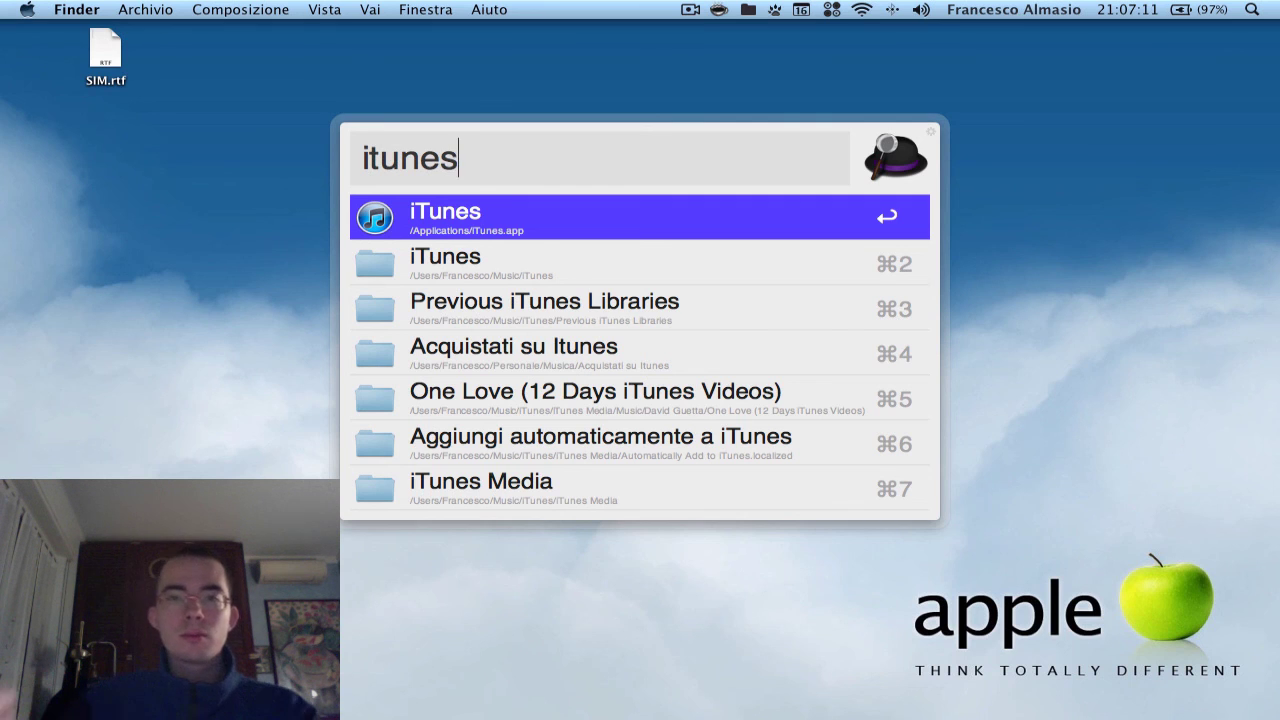
{"action": "key", "text": "BackSpace"}
{"action": "key", "text": "BackSpace"}
{"action": "key", "text": "BackSpace"}
{"action": "key", "text": "BackSpace"}
{"action": "key", "text": "BackSpace"}
{"action": "key", "text": "BackSpace"}
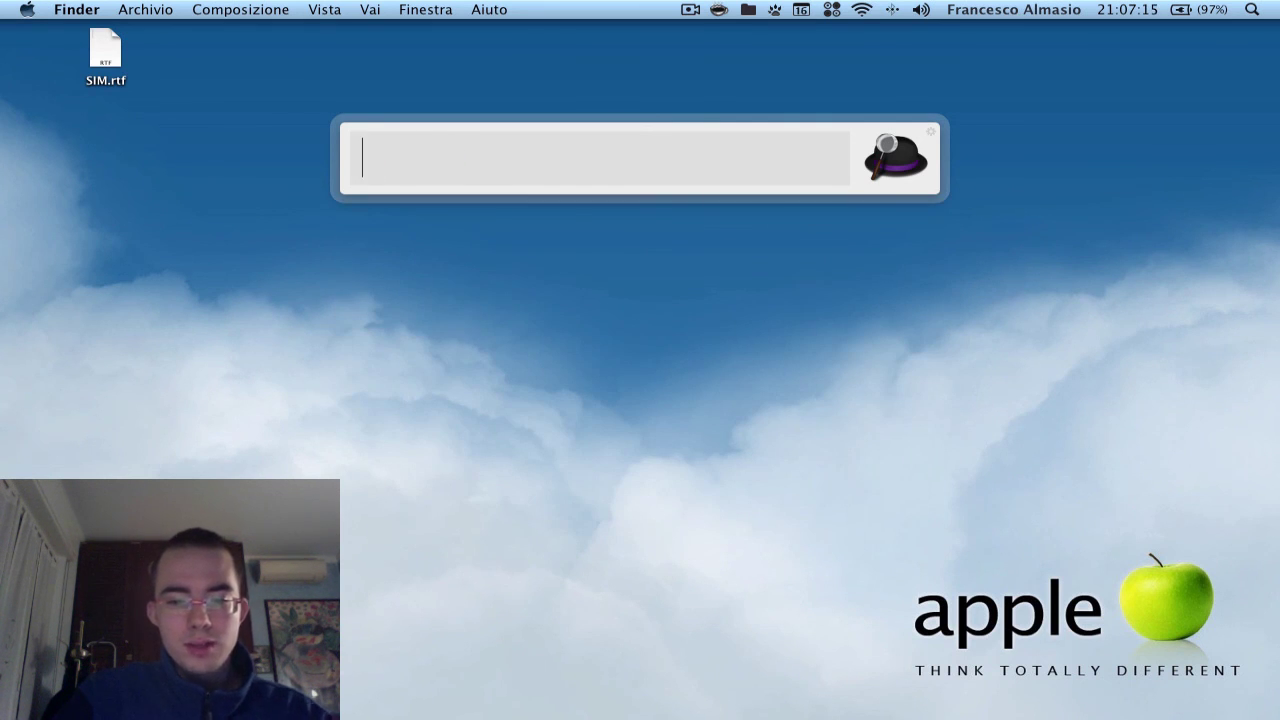
Search the launcher for "italia" and clear the query
{"action": "type", "text": "italia"}
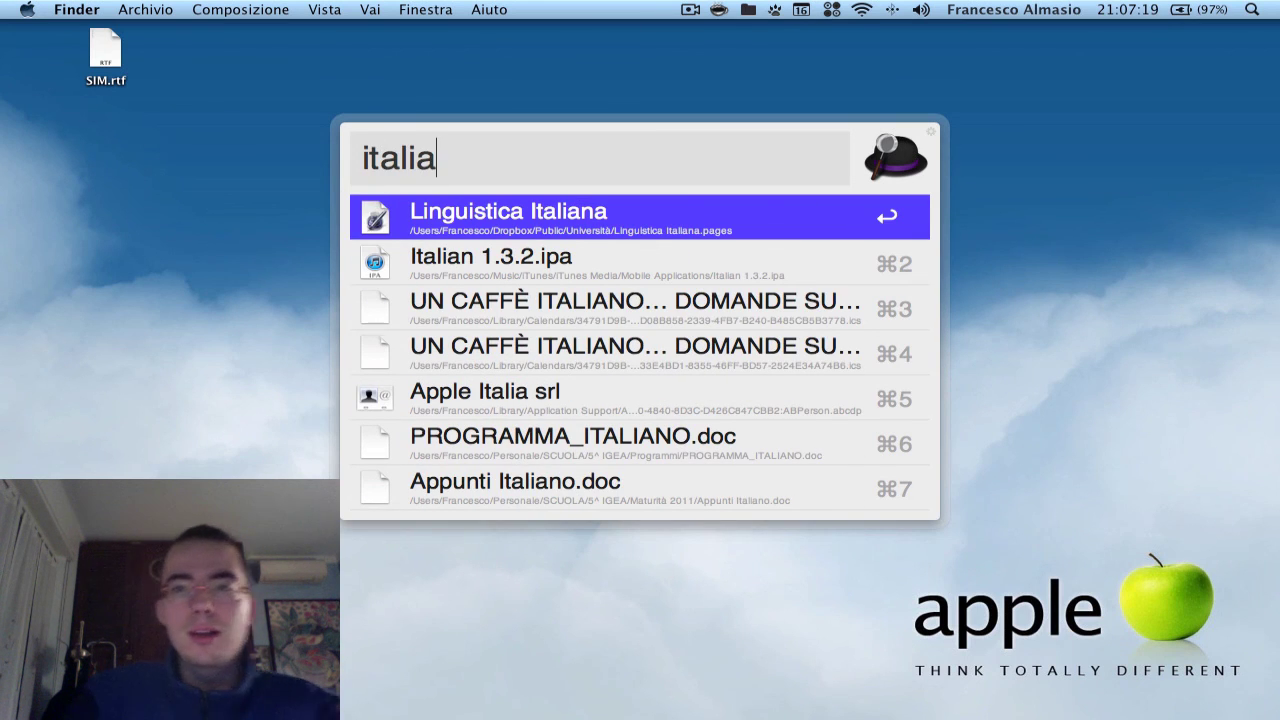
{"action": "key", "text": "BackSpace"}
{"action": "key", "text": "BackSpace"}
{"action": "key", "text": "BackSpace"}
{"action": "key", "text": "BackSpace"}
{"action": "key", "text": "BackSpace"}
{"action": "key", "text": "BackSpace"}
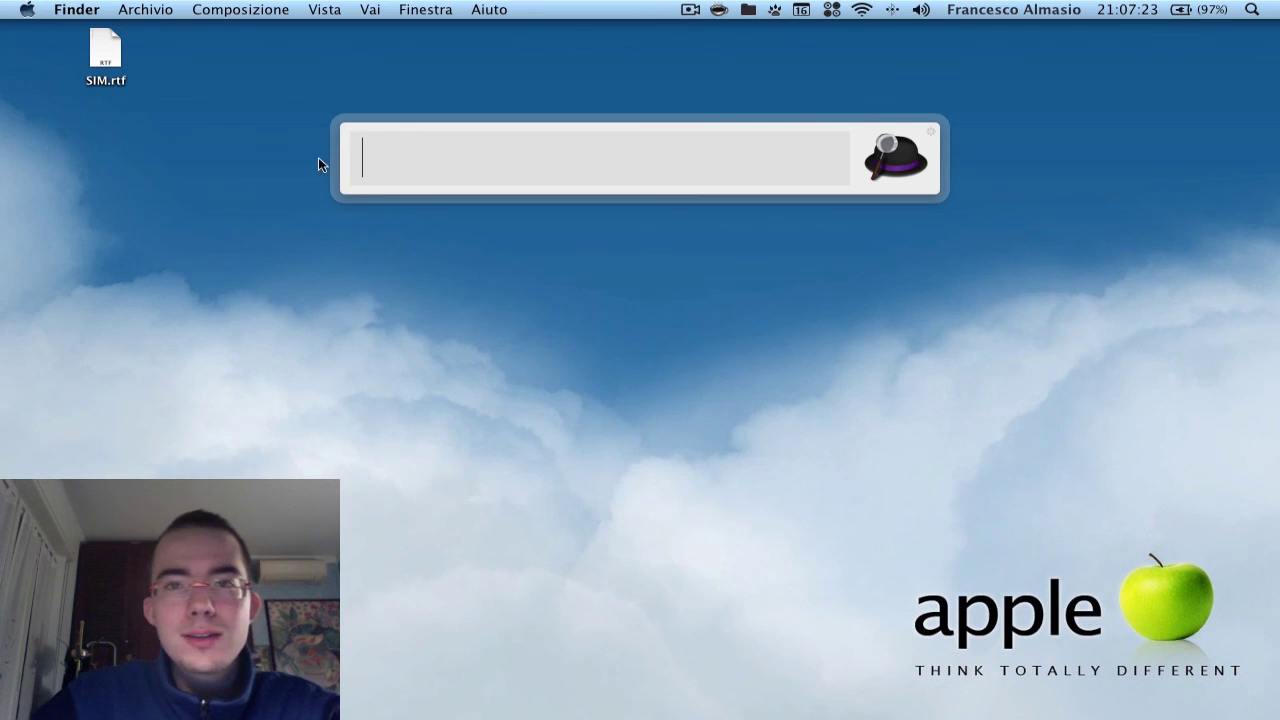
{"action": "left_click", "coordinate": [689, 9]}
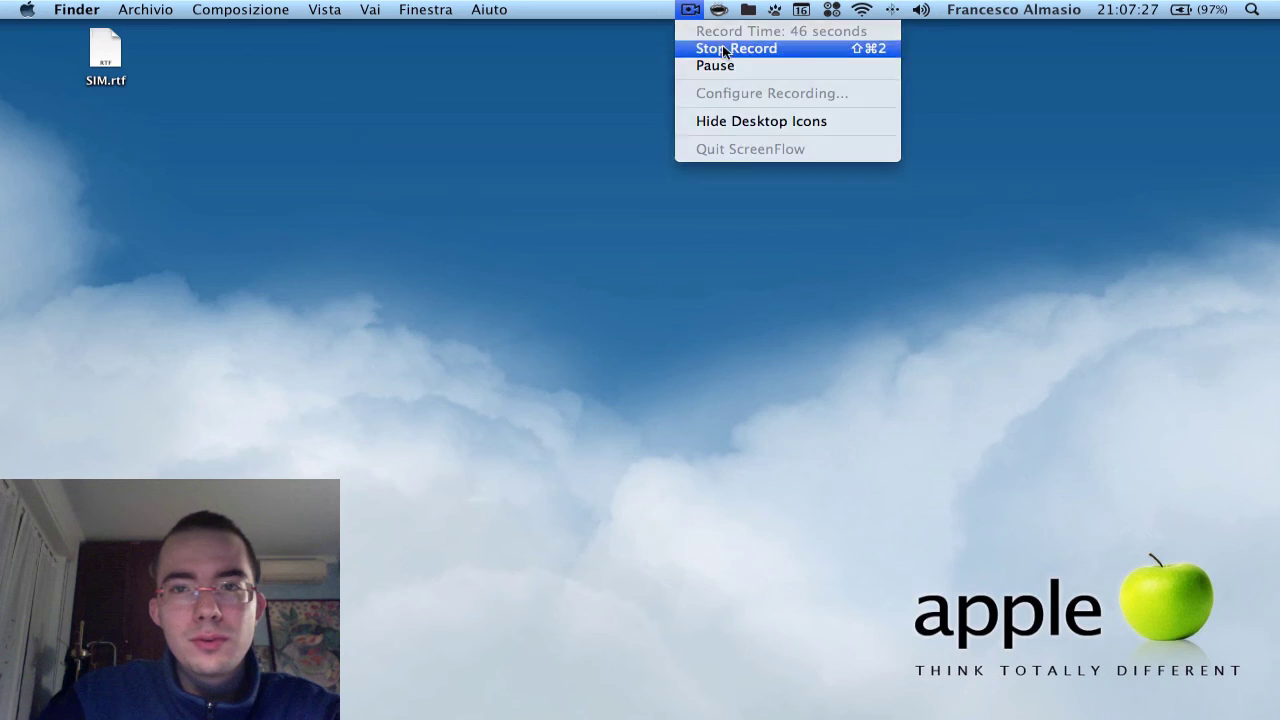